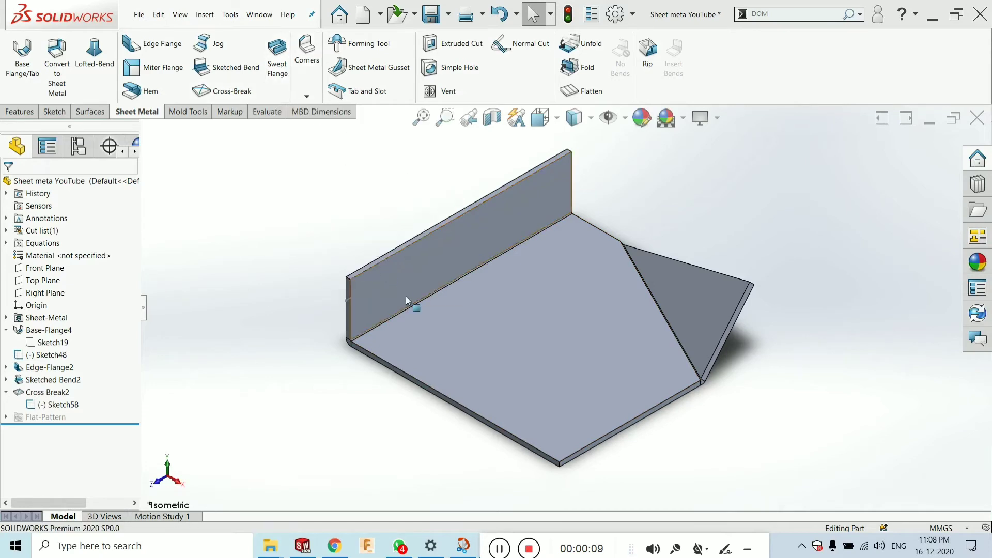
Step: Delete the Cross Break2 feature from the tree, confirming removal of its sketch too
scroll(525, 332, "down", 3)
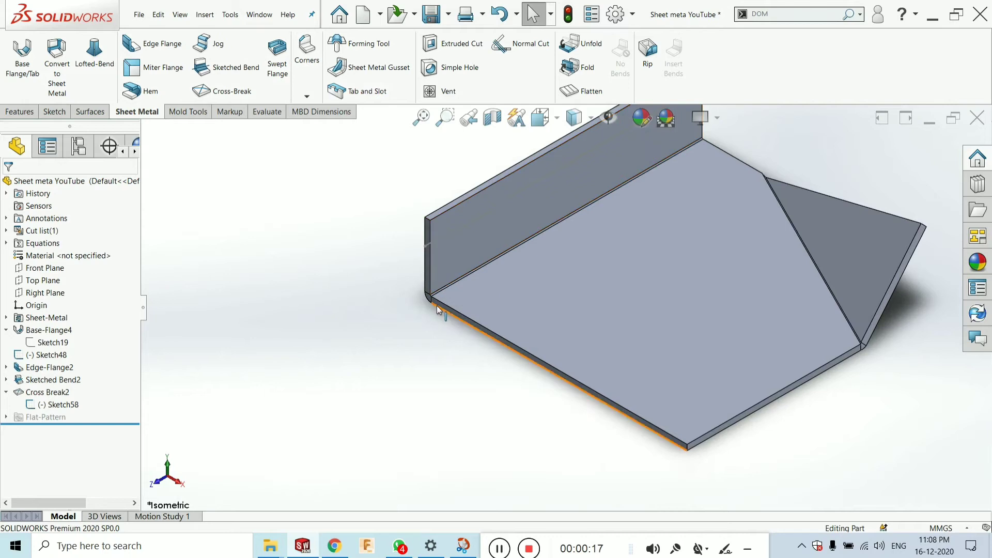
scroll(461, 315, "up", 3)
scroll(528, 292, "down", 4)
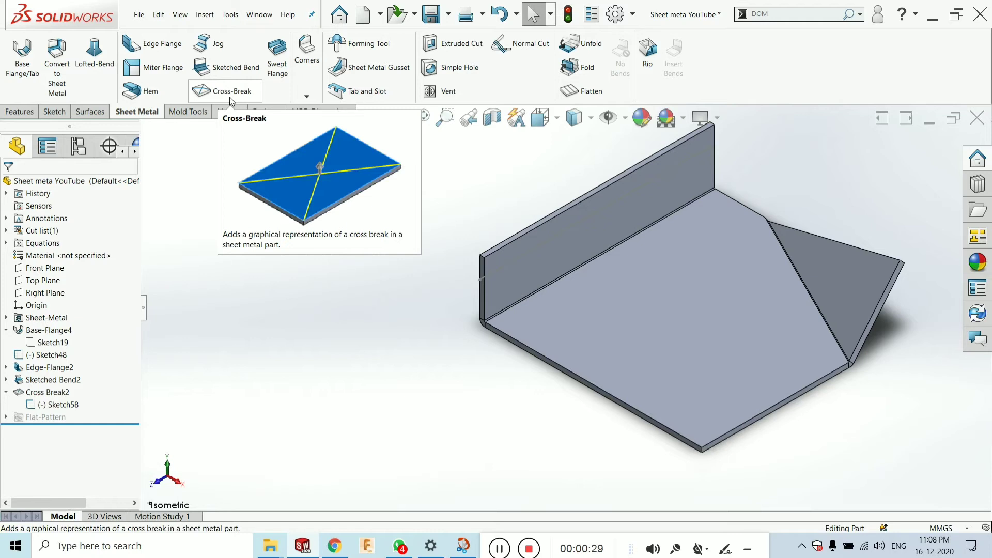
left_click(48, 393)
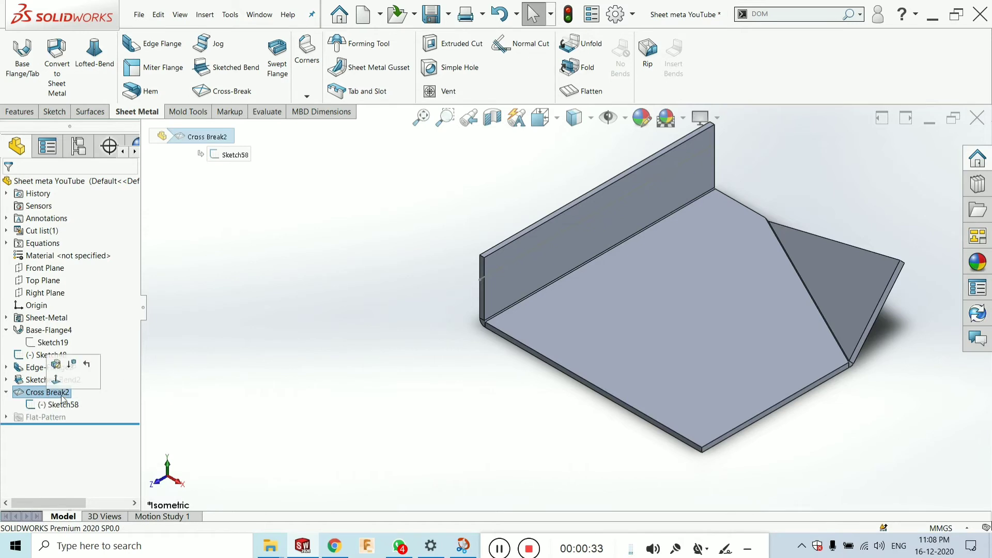
key("Delete")
key("Return")
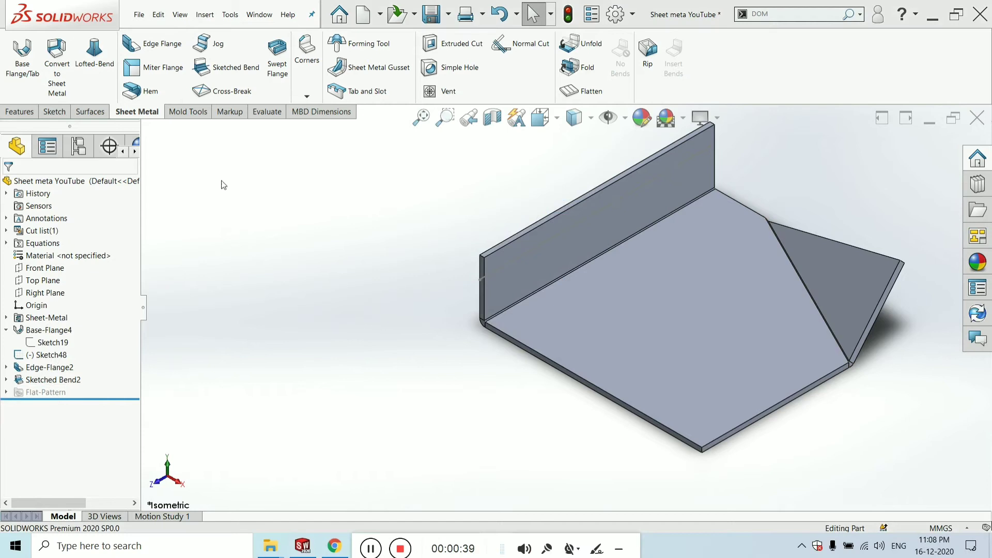
Step: Add Cross Break3 on the large base face, marking it with diagonal X-shaped break lines
left_click(529, 337)
scroll(529, 337, "up", 1)
left_click(220, 92)
left_click(667, 323)
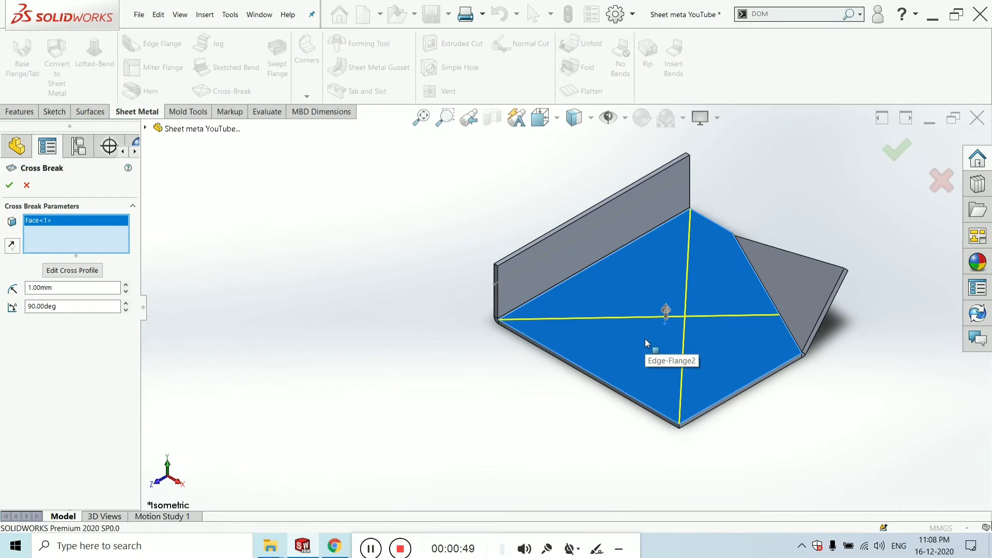
left_click(9, 186)
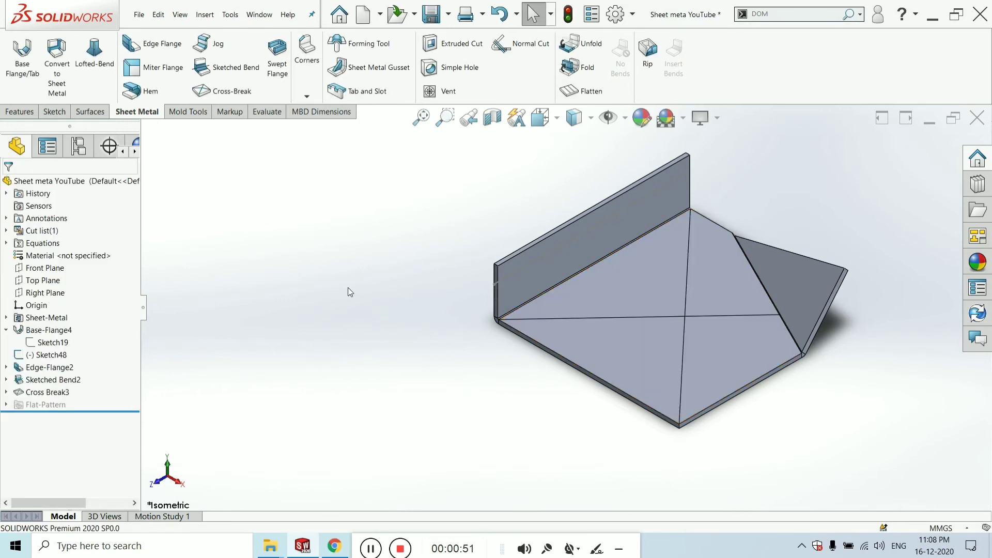
scroll(677, 326, "down", 3)
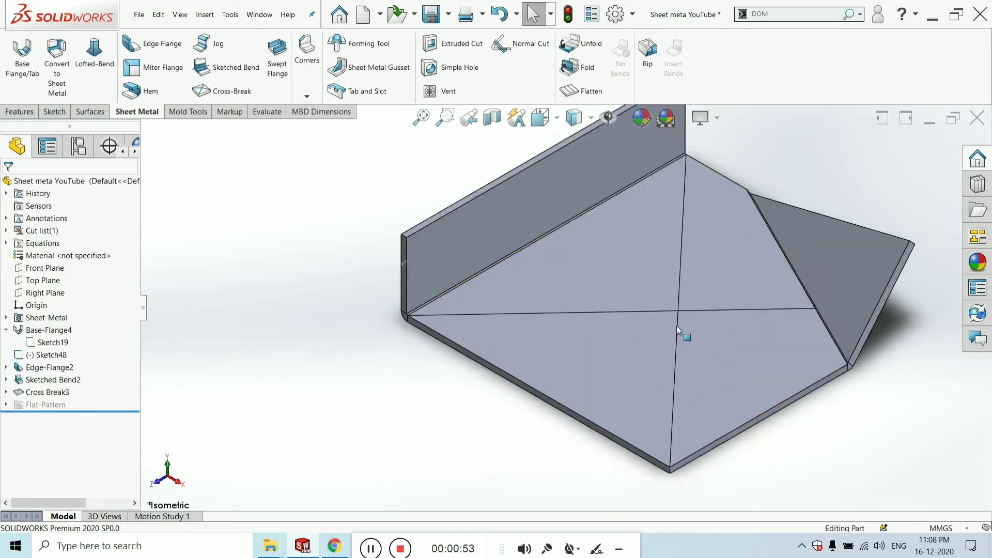
scroll(671, 326, "up", 4)
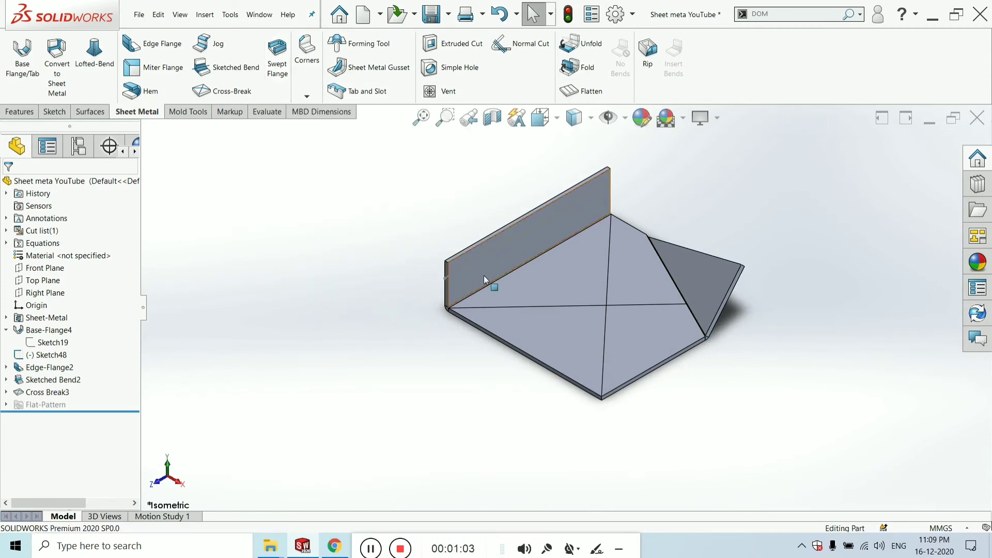
scroll(467, 281, "down", 3)
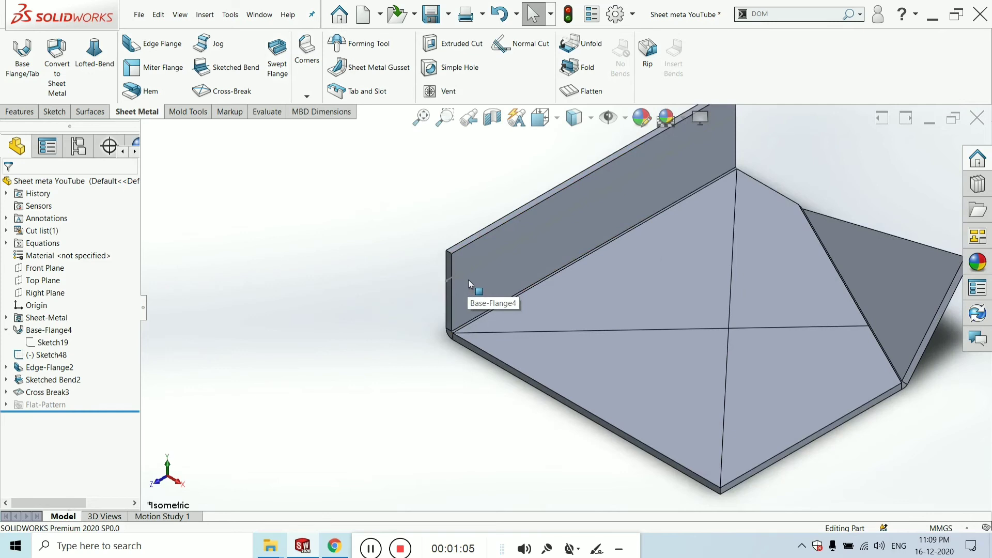
scroll(687, 413, "down", 3)
scroll(684, 370, "up", 3)
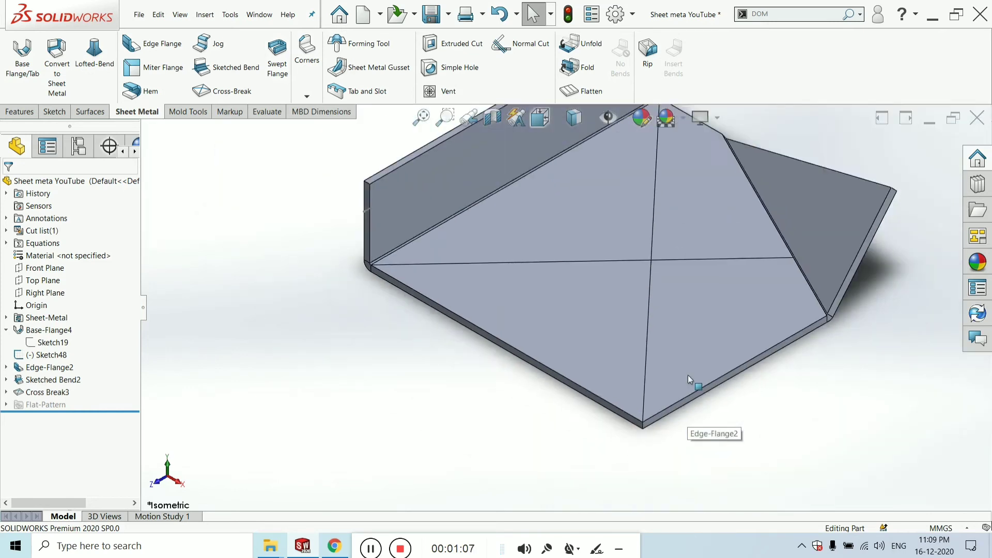
scroll(684, 370, "up", 3)
scroll(620, 385, "down", 5)
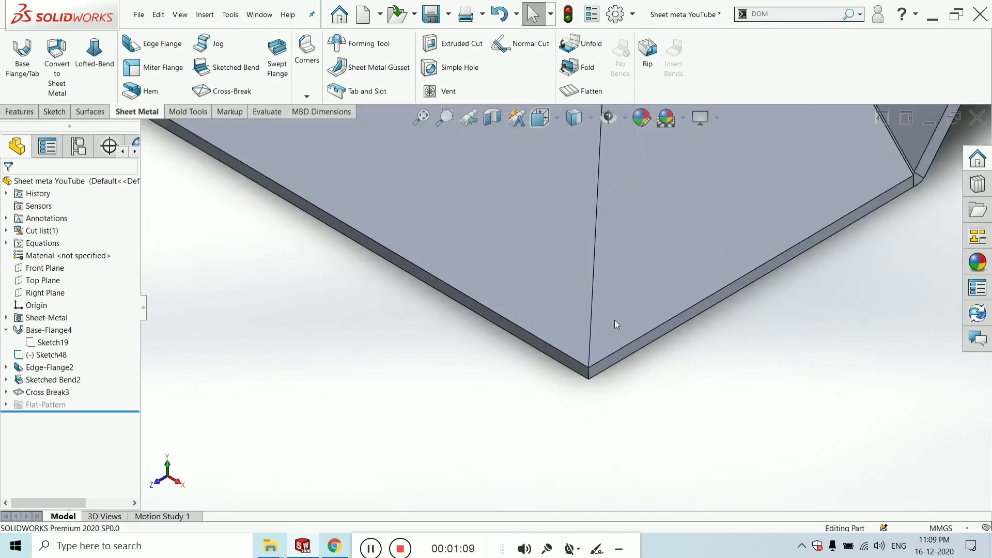
Step: Start a new sketch on the base plate's end face at the corner
left_click(615, 321)
left_click(630, 392)
scroll(630, 391, "down", 2)
left_click(557, 310)
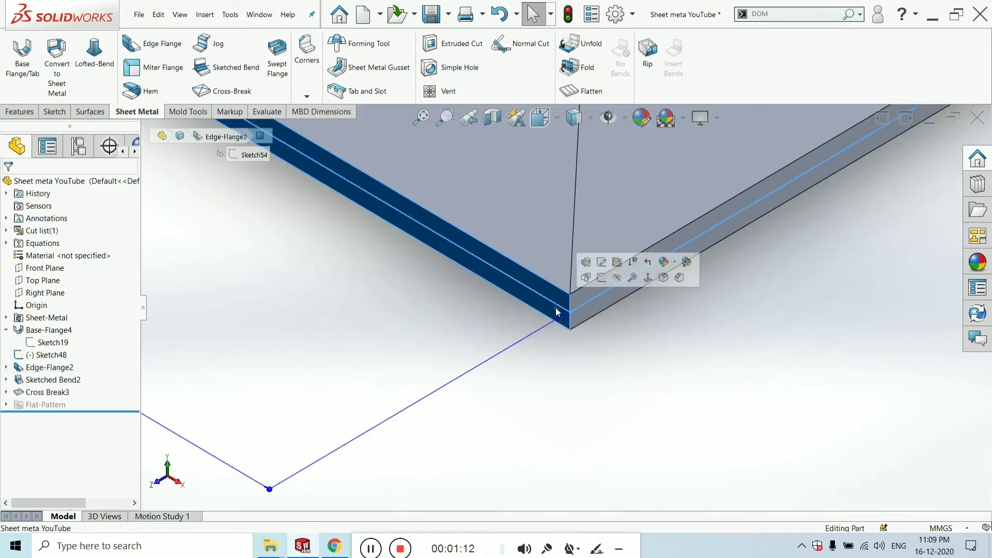
left_click(601, 279)
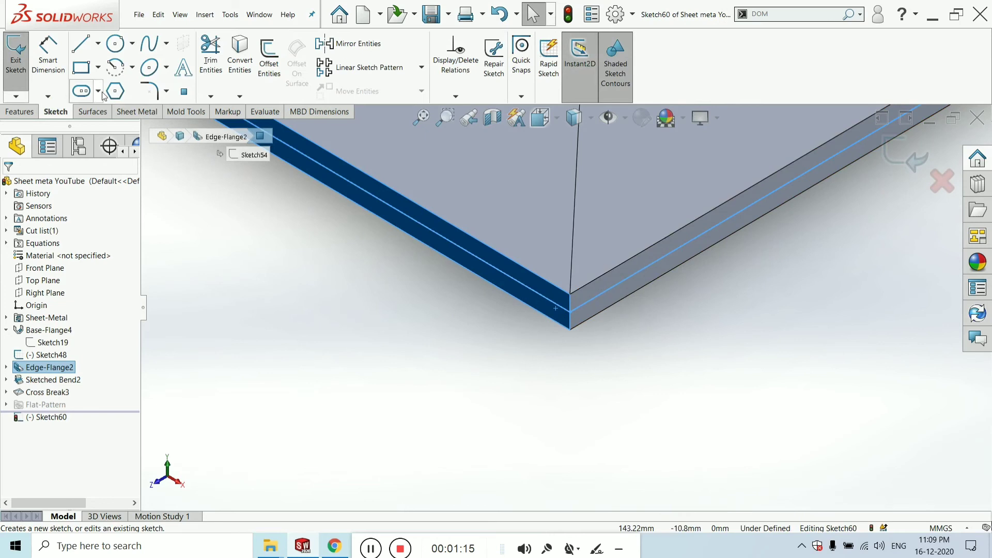
Step: Draw a short vertical line up from the plate corner and view the sketch Normal To
left_click(79, 46)
scroll(774, 365, "down", 2)
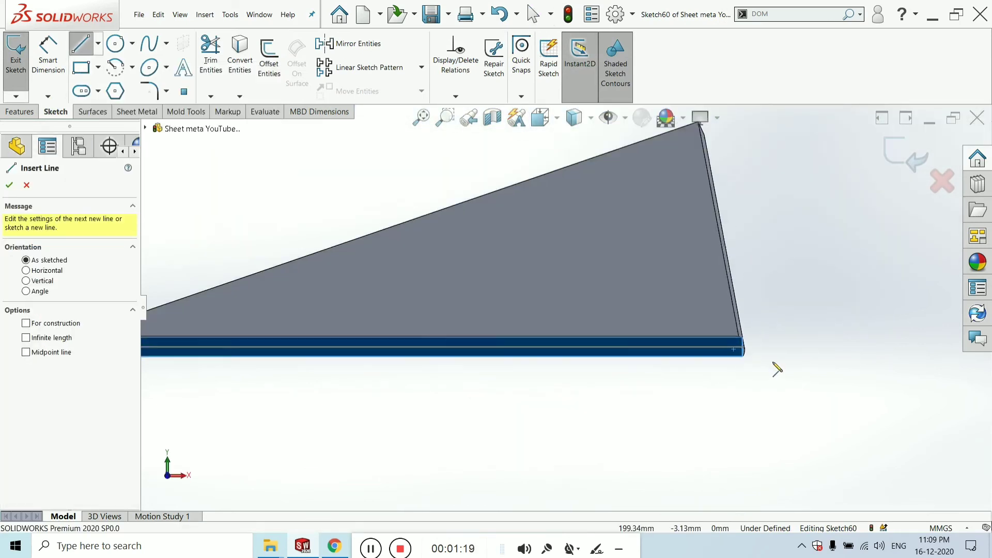
scroll(775, 368, "down", 2)
scroll(655, 288, "down", 2)
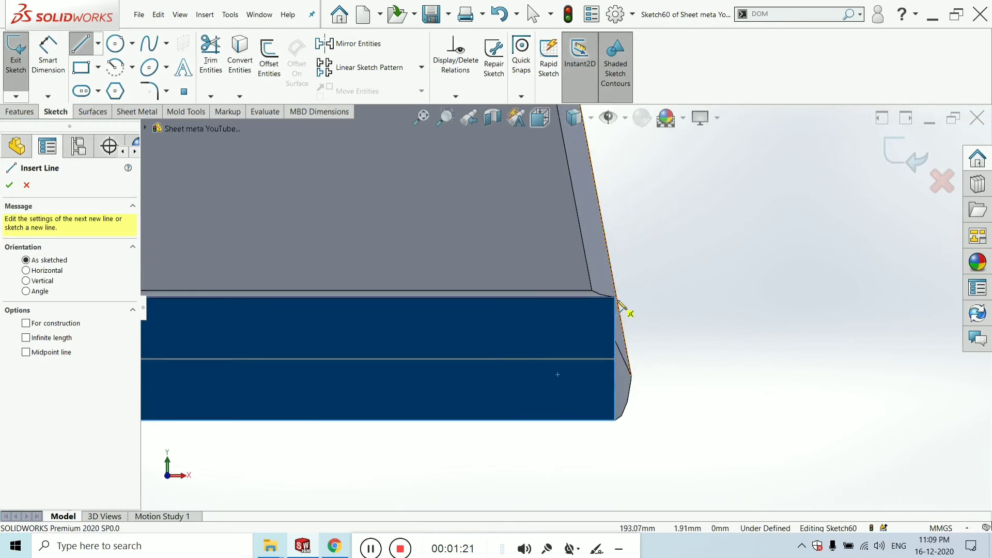
left_click(615, 299)
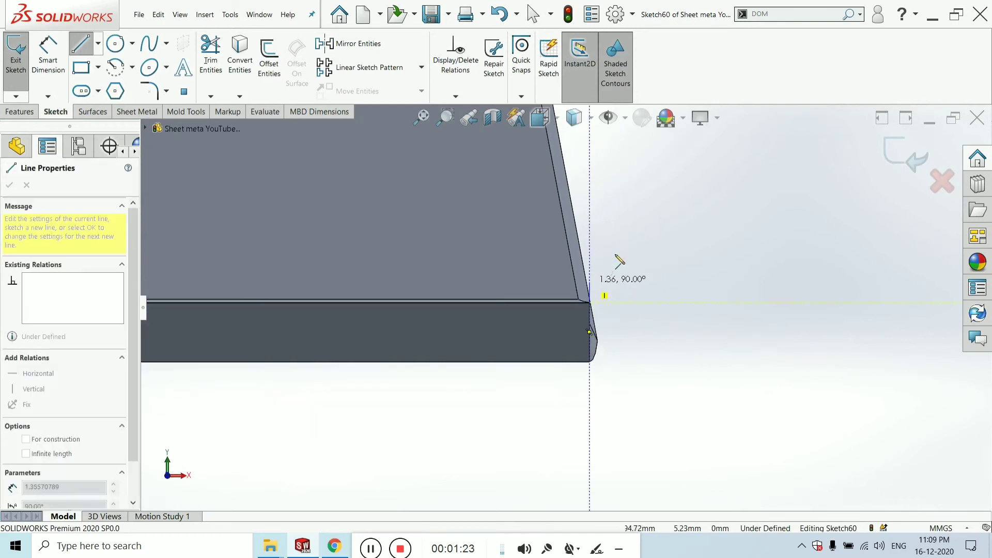
left_click(590, 160)
right_click(593, 160)
left_click(625, 169)
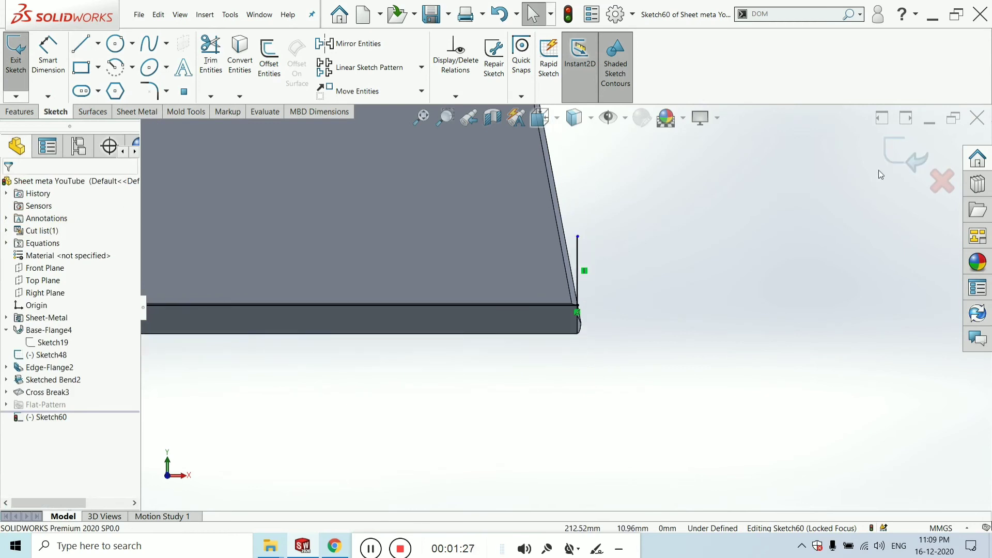
key("ctrl+8")
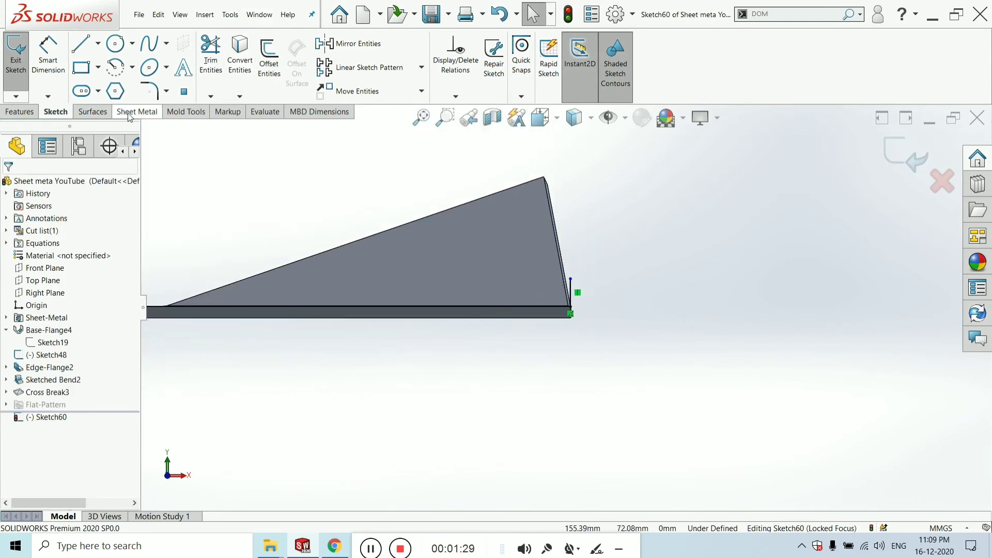
left_click(129, 114)
Step: Start a Swept Flange from the new sketch and pick the front bottom edges as path
left_click(277, 57)
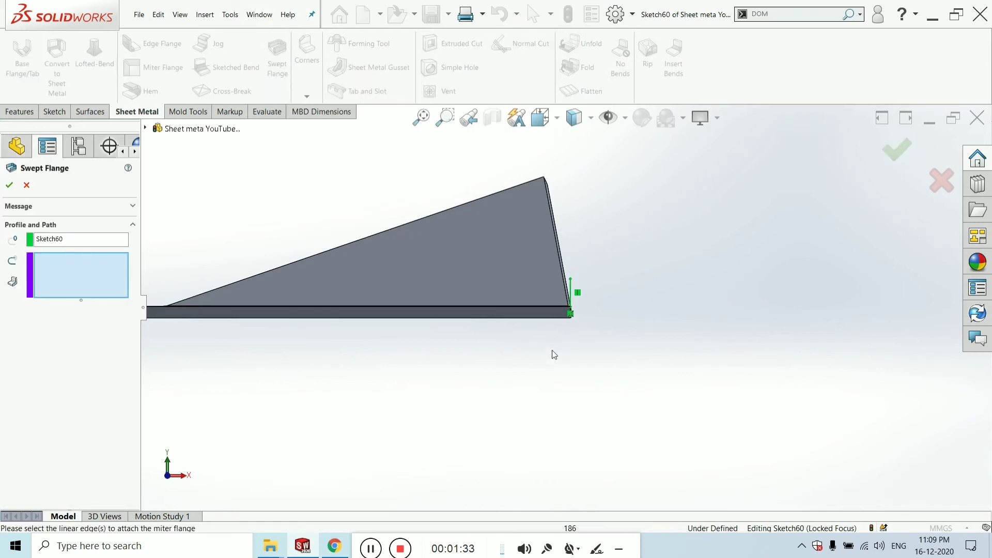
middle_click_drag(552, 349, 501, 364)
scroll(496, 348, "down", 4)
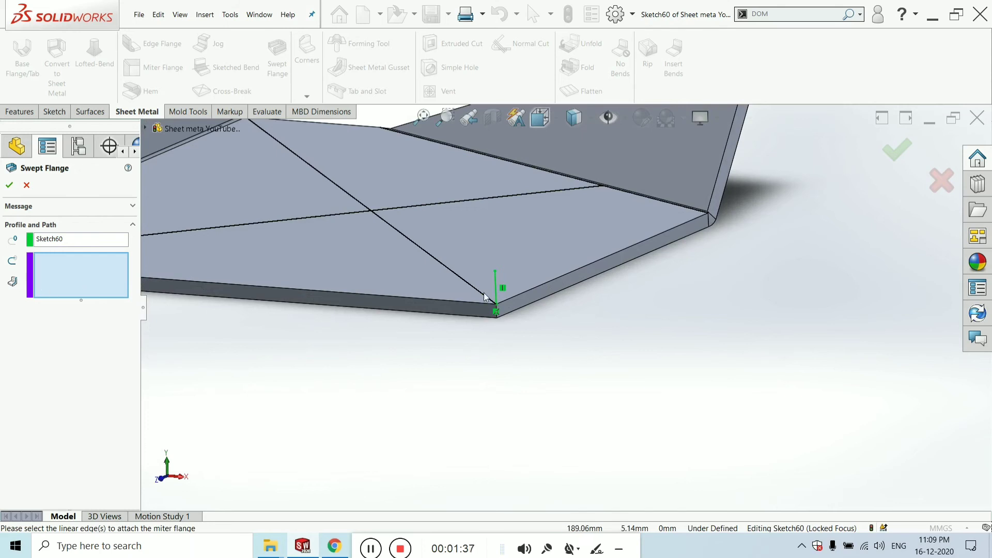
left_click(512, 304)
left_click(442, 305)
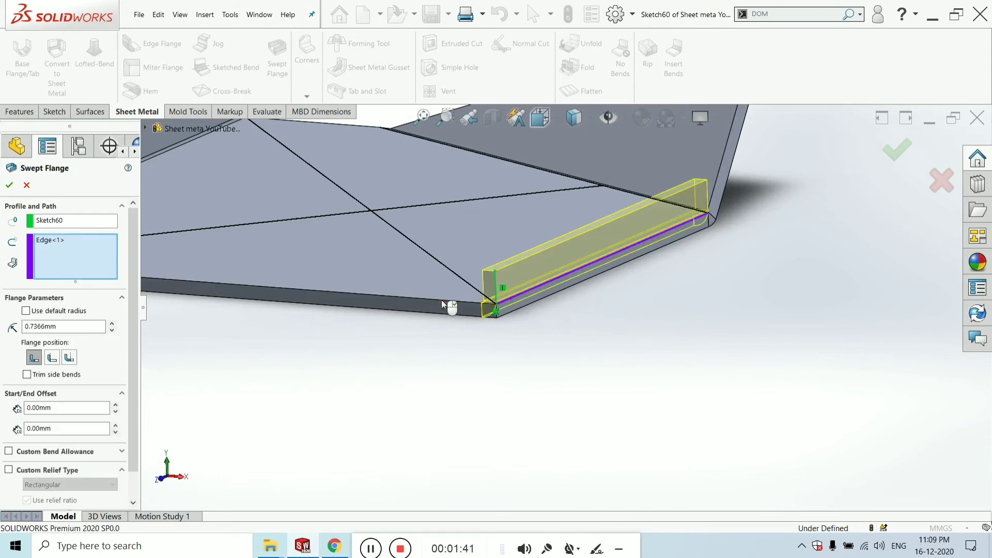
Step: Re-select the front bottom edge so the path is Edge<1> and the warning clears
left_click(442, 303)
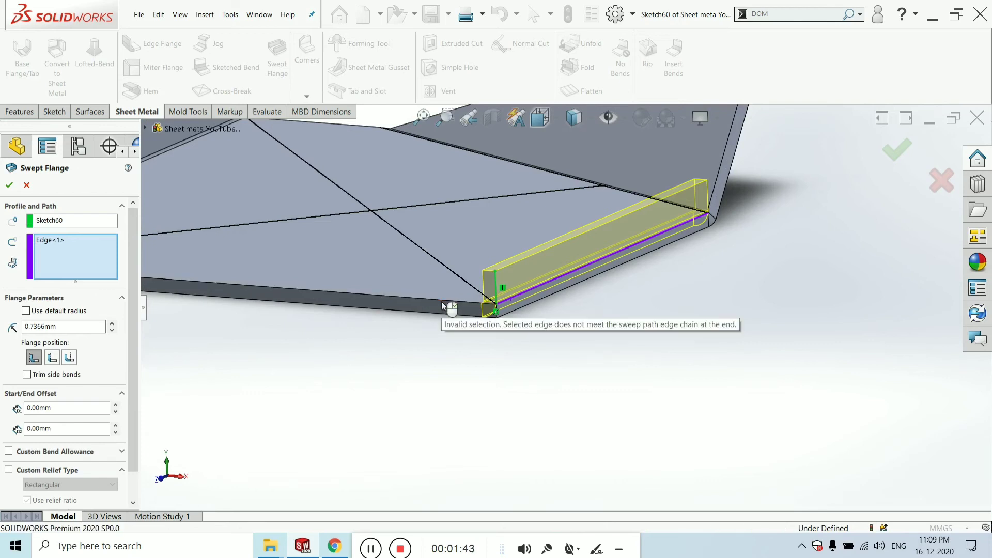
scroll(472, 308, "up", 3)
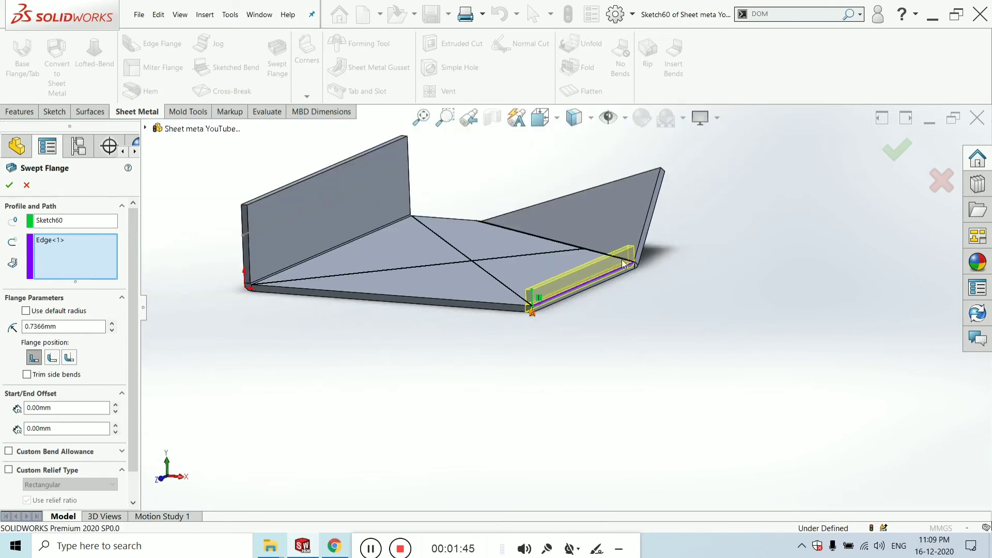
scroll(647, 232, "down", 3)
scroll(442, 332, "up", 3)
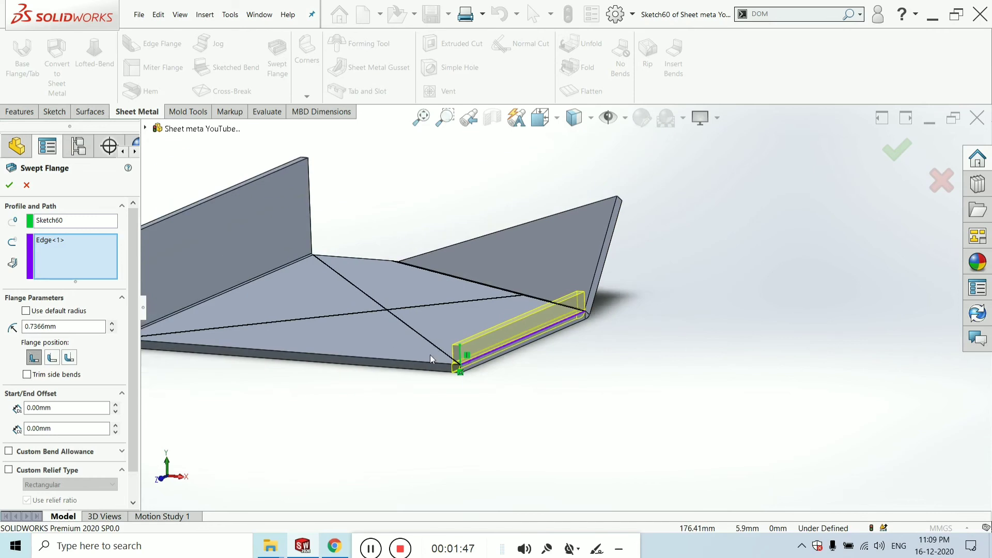
scroll(423, 382, "down", 4)
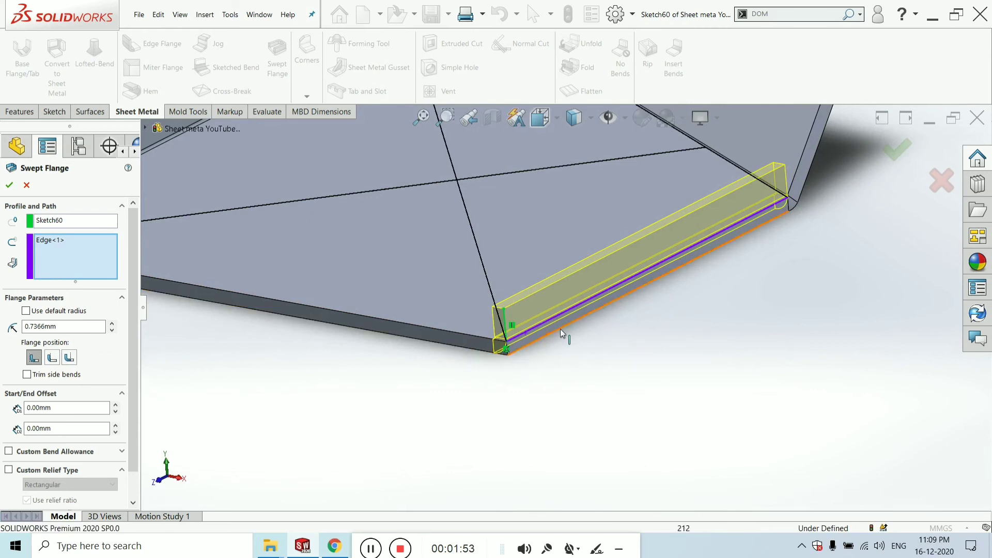
scroll(519, 339, "up", 2)
scroll(519, 339, "up", 2)
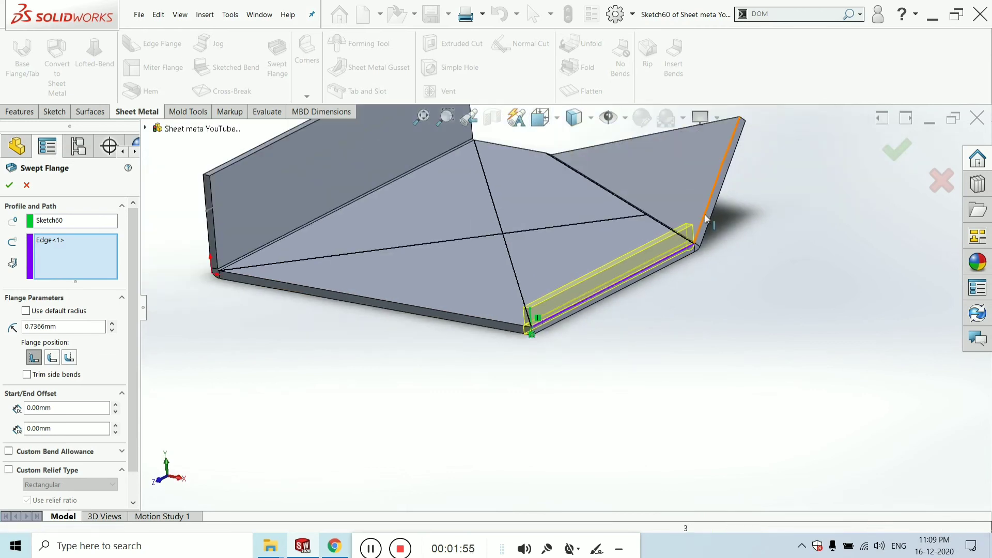
scroll(548, 331, "down", 3)
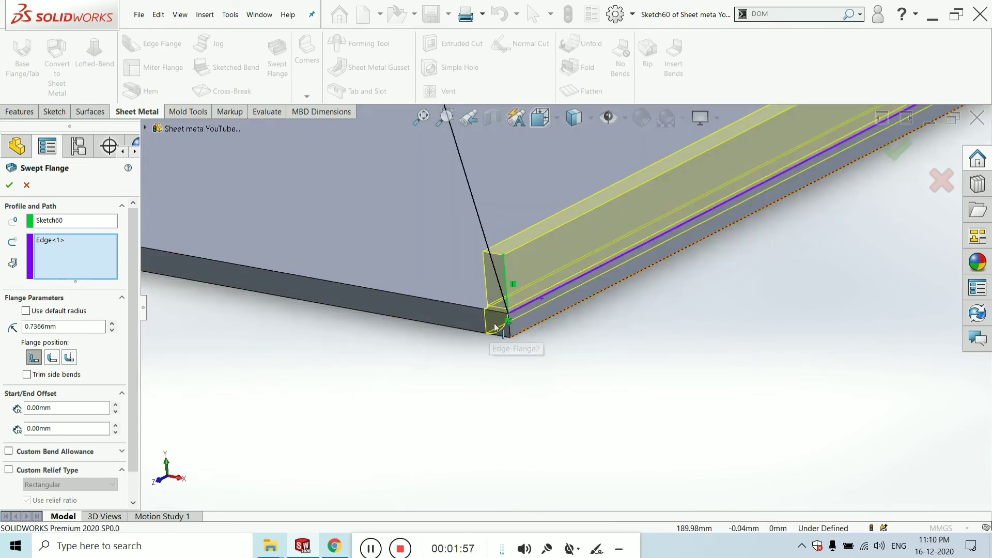
scroll(497, 318, "up", 3)
scroll(522, 312, "up", 2)
scroll(558, 310, "down", 2)
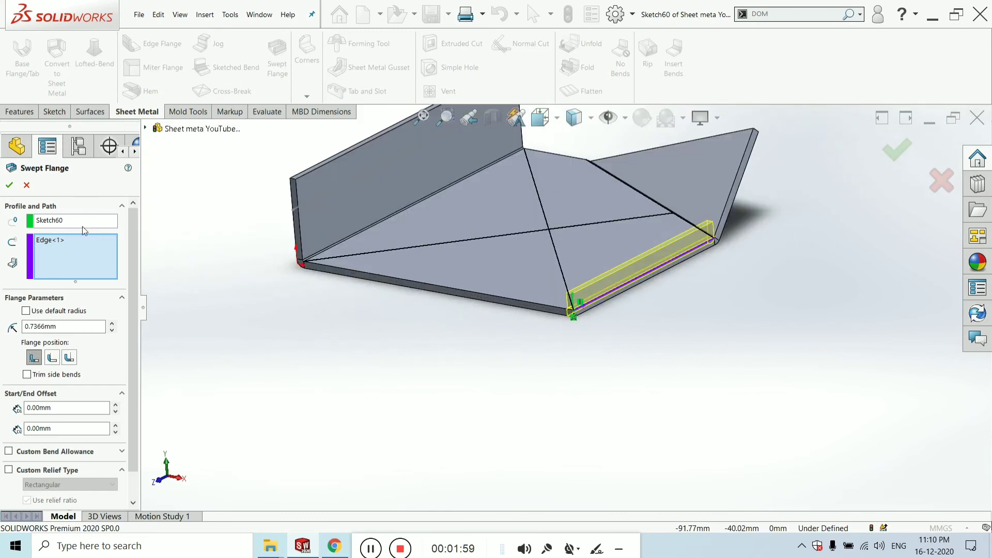
Step: Set the swept flange bend radius to 0.1 mm and accept it as Swept Flange1
double_click(84, 327)
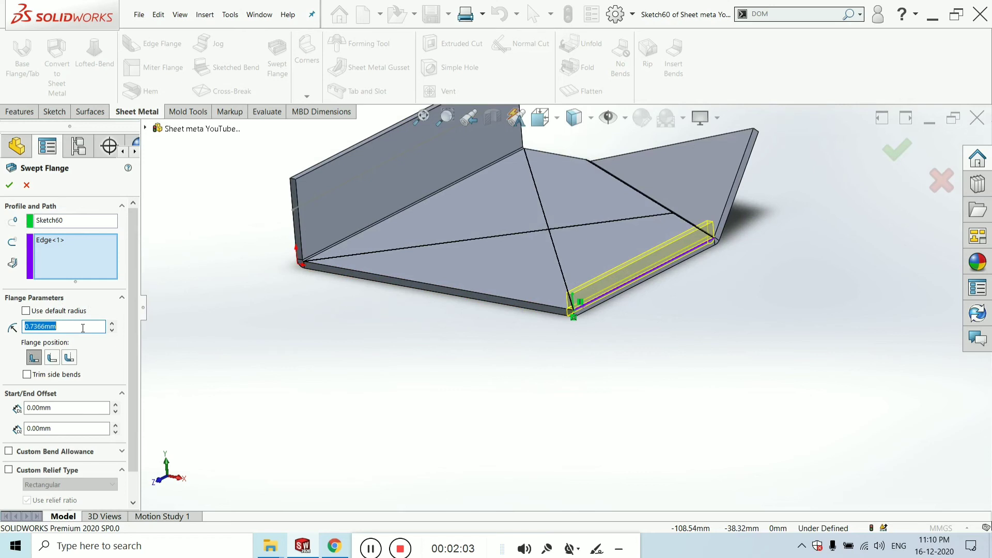
type("0.1")
key("Return")
scroll(570, 314, "down", 8)
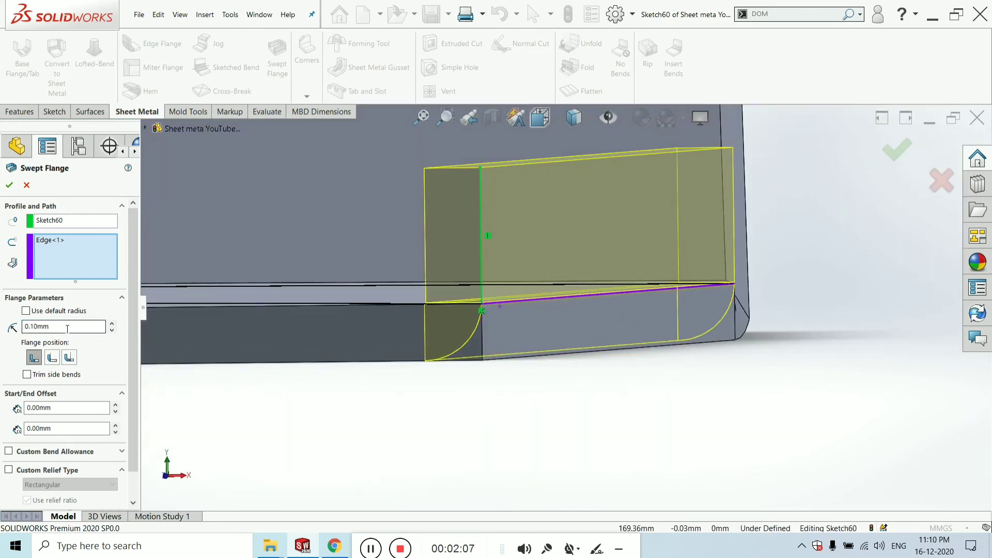
double_click(68, 326)
key("Return")
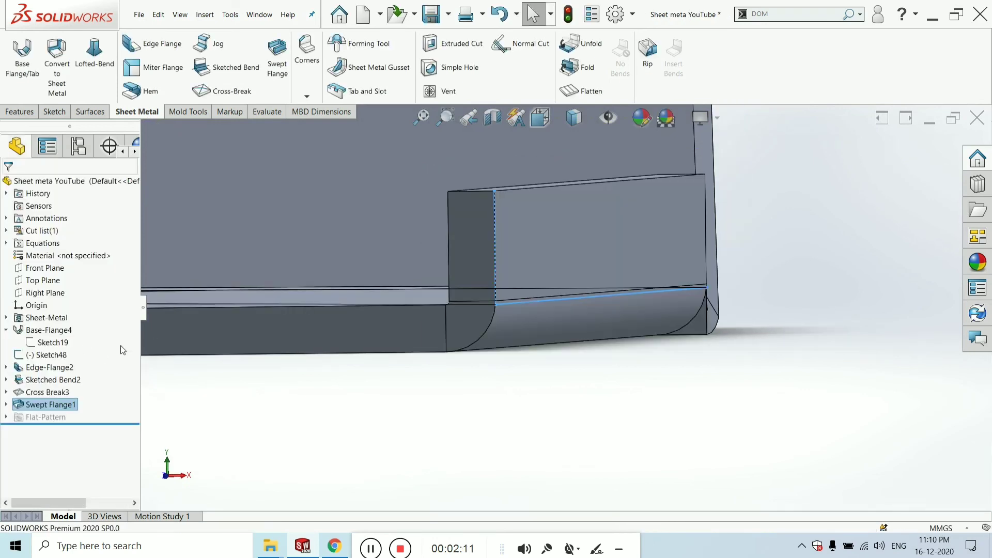
scroll(401, 408, "up", 6)
scroll(465, 285, "up", 2)
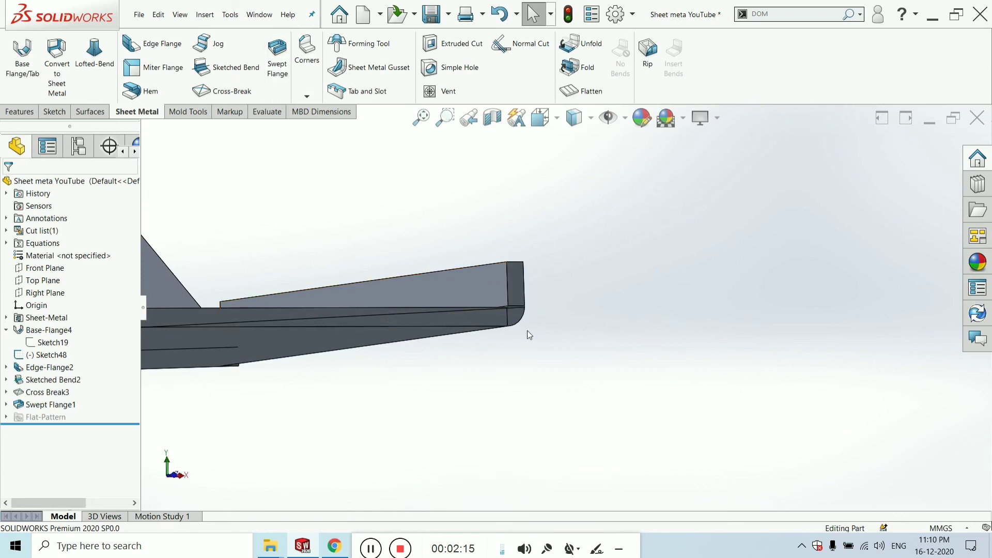
middle_click_drag(526, 331, 516, 293)
left_click(517, 294)
left_click(591, 315)
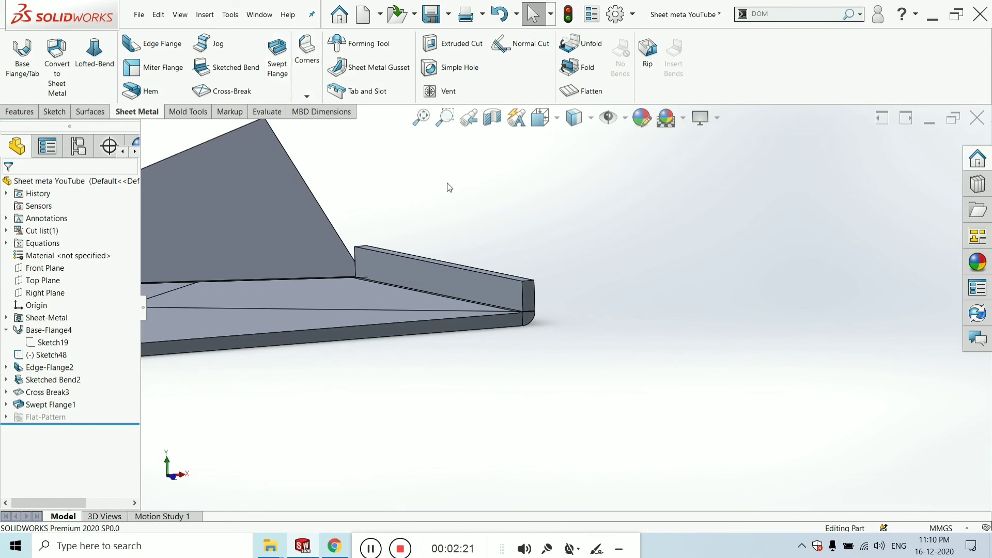
middle_click_drag(492, 222, 401, 350)
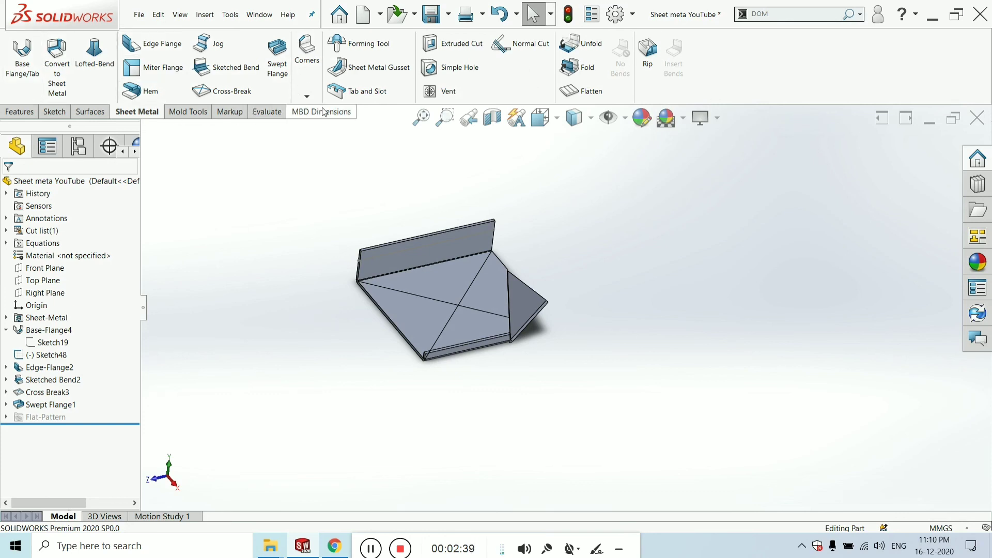
left_click(266, 112)
left_click(229, 112)
left_click(188, 112)
left_click(298, 119)
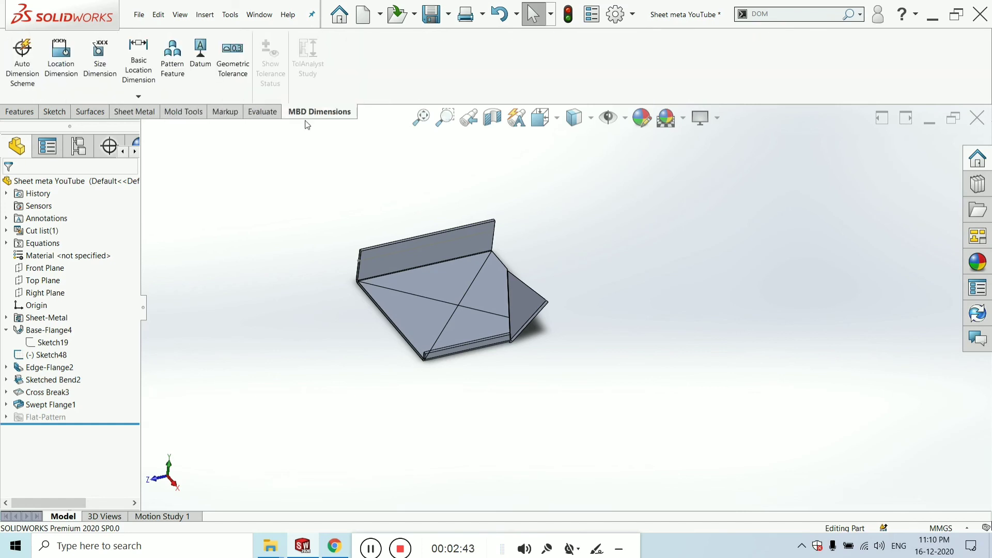
left_click(137, 111)
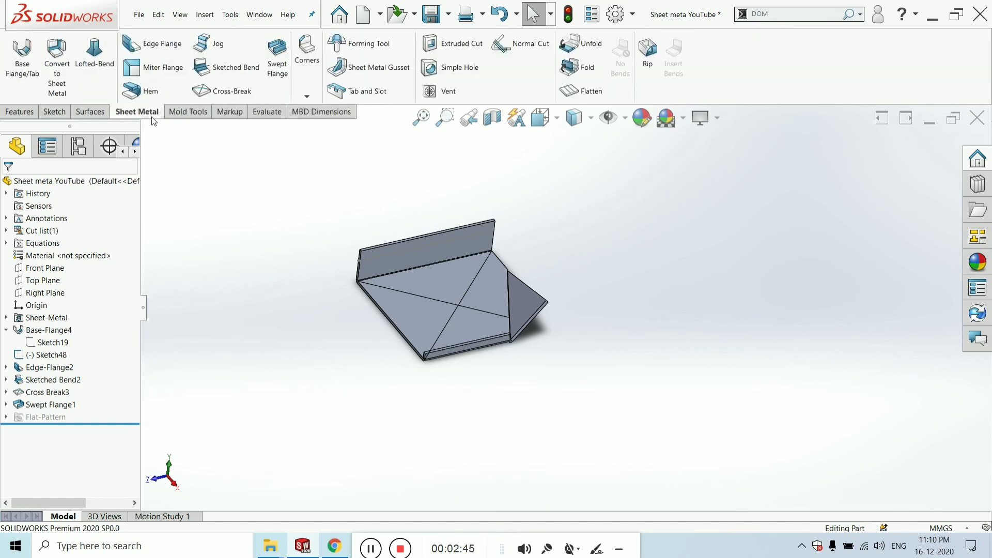
left_click(334, 546)
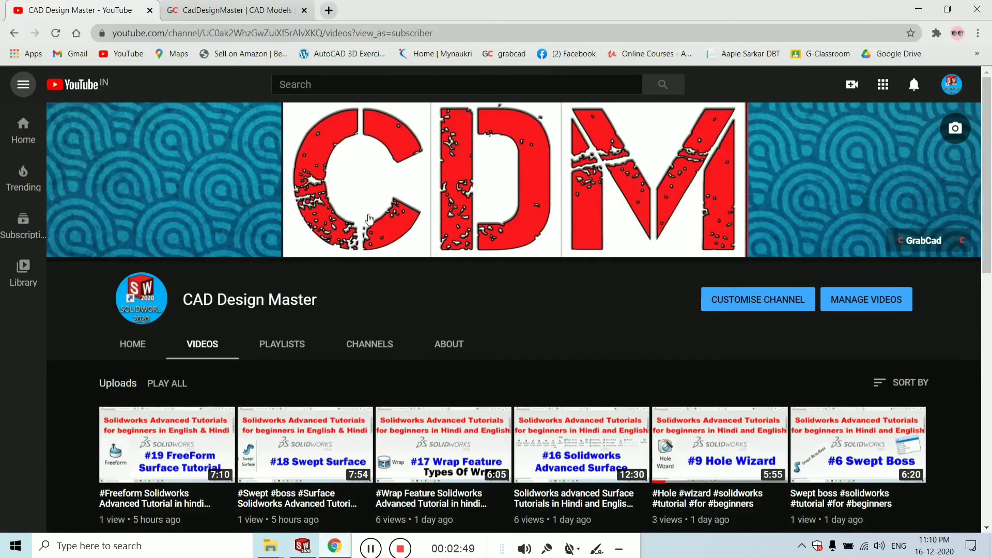
scroll(549, 348, "down", 1)
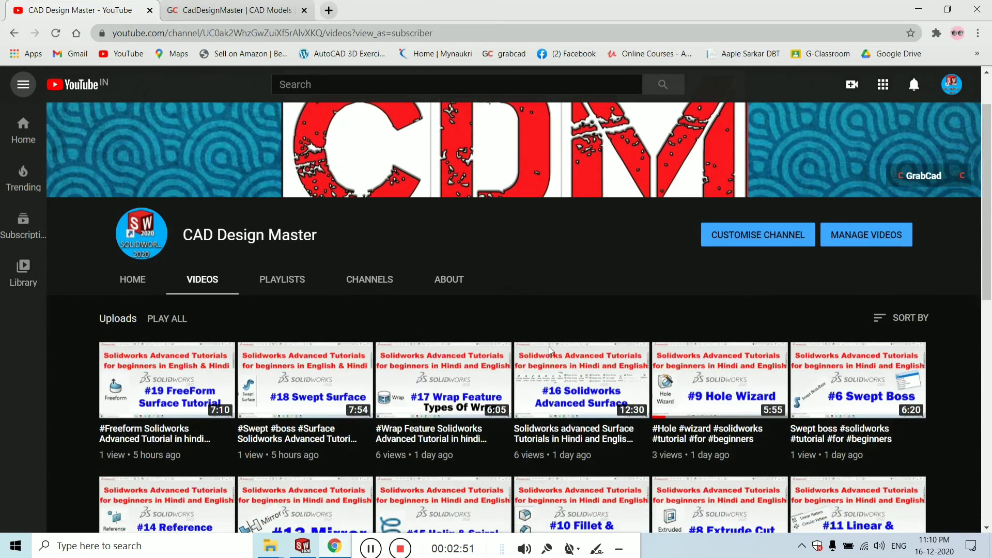
scroll(549, 351, "down", 3)
scroll(549, 352, "up", 2)
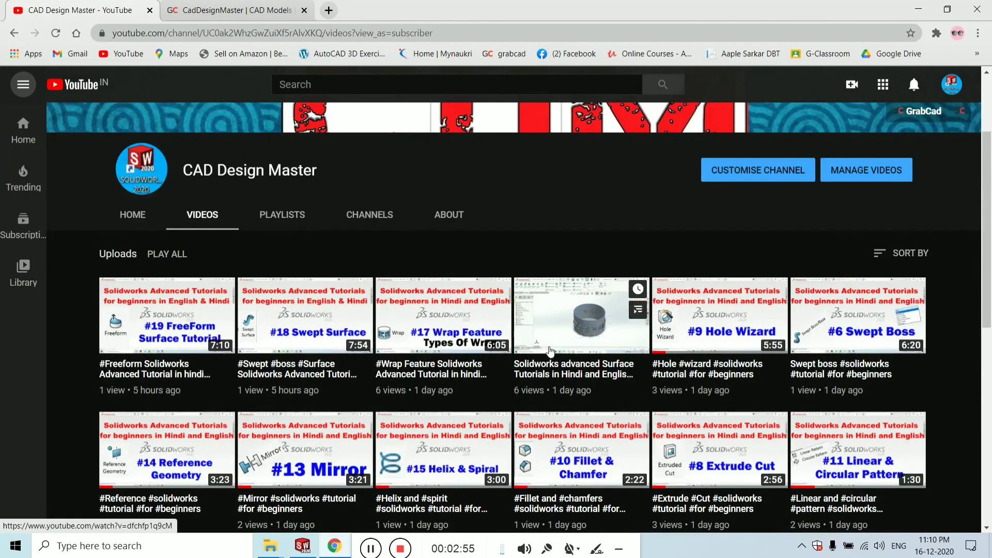
scroll(550, 350, "down", 2)
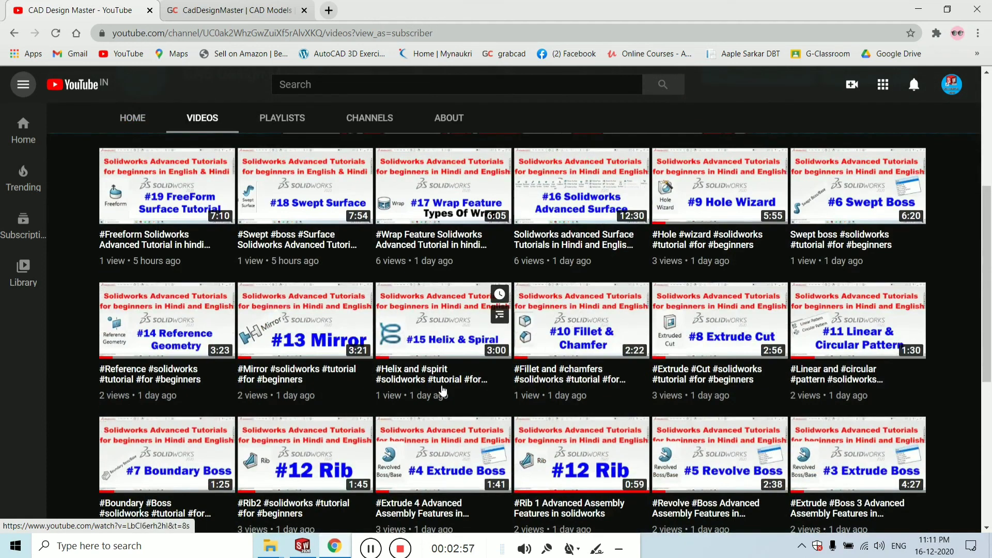
scroll(440, 394, "up", 3)
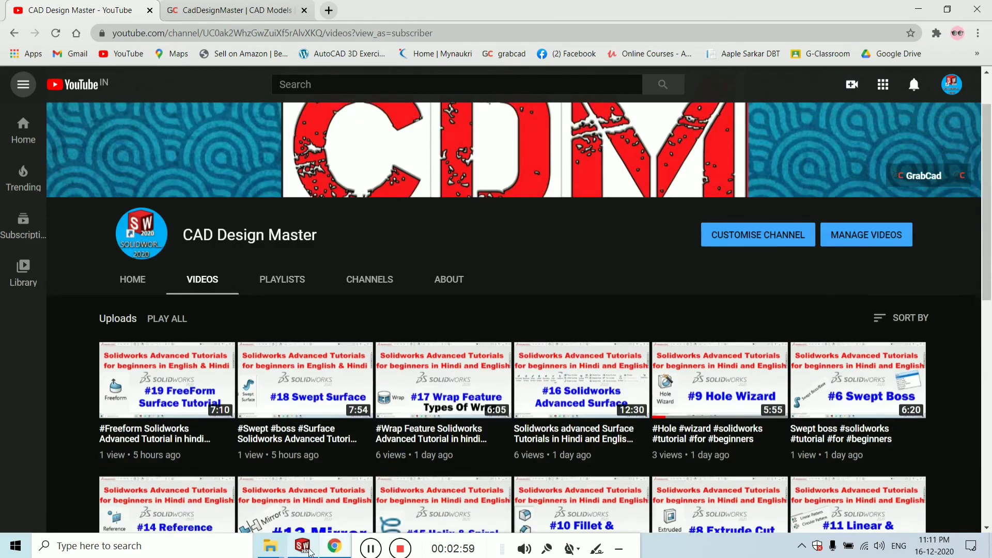
left_click(308, 550)
middle_click_drag(467, 431, 509, 319)
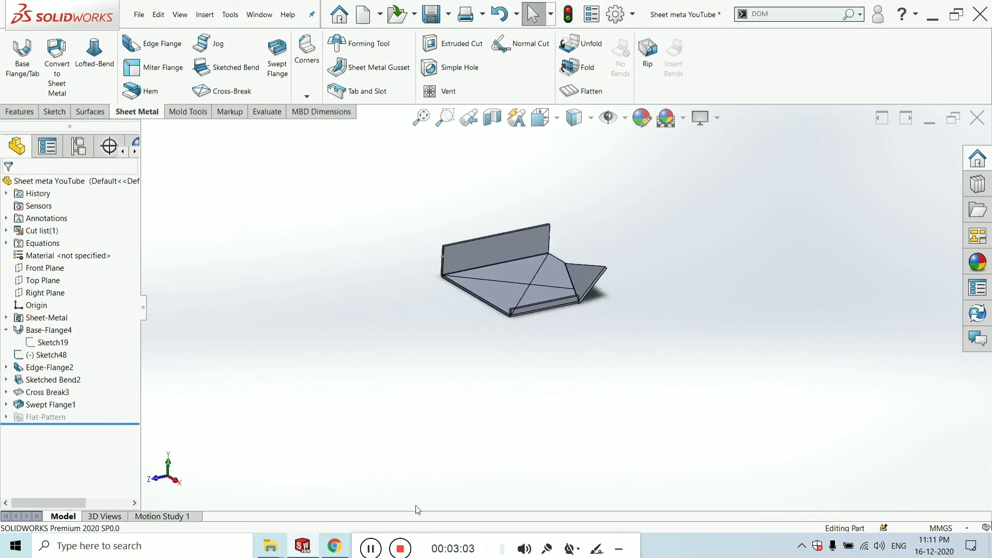